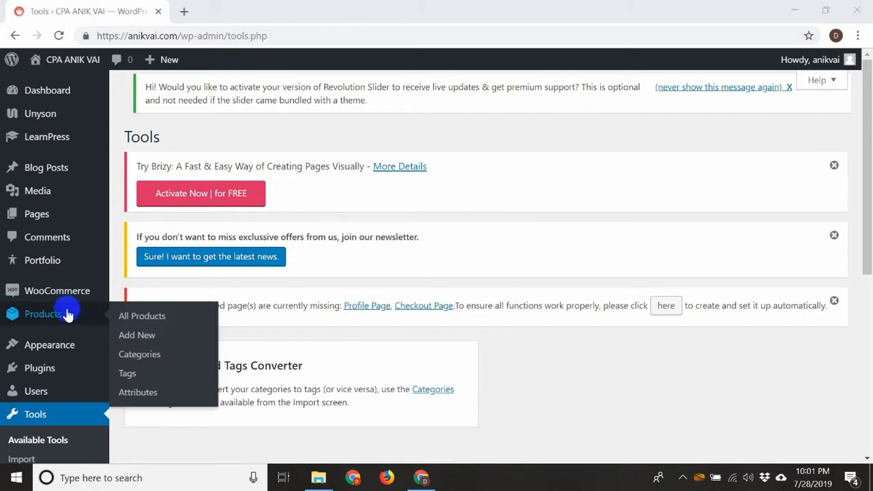
Dismiss the blurry apps notification and open the list of installed plugins in the WordPress admin
{"action": "scroll", "coordinate": [109, 307], "scroll_direction": "down", "scroll_amount": 1}
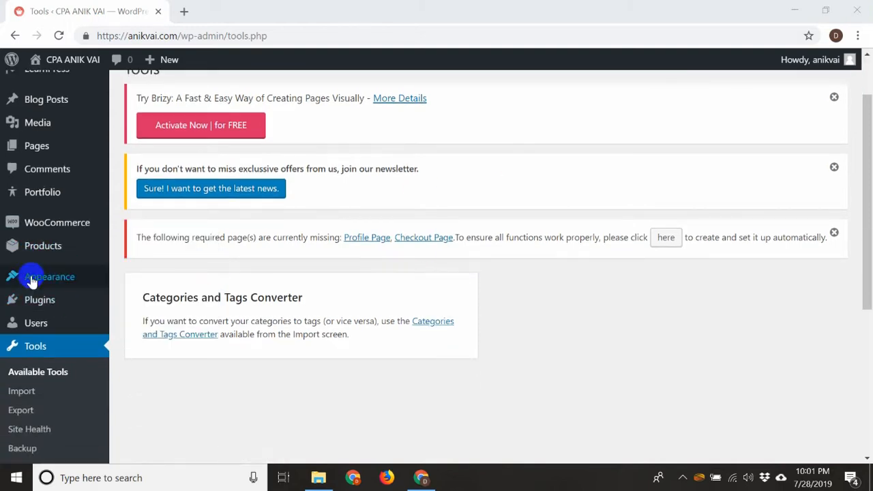
{"action": "left_click", "coordinate": [47, 325]}
{"action": "mouse_move", "coordinate": [43, 305]}
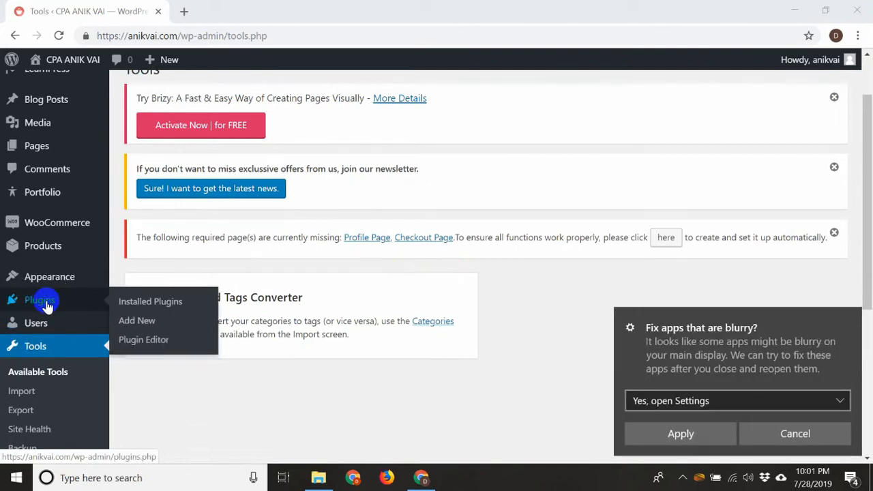
{"action": "left_click", "coordinate": [757, 430]}
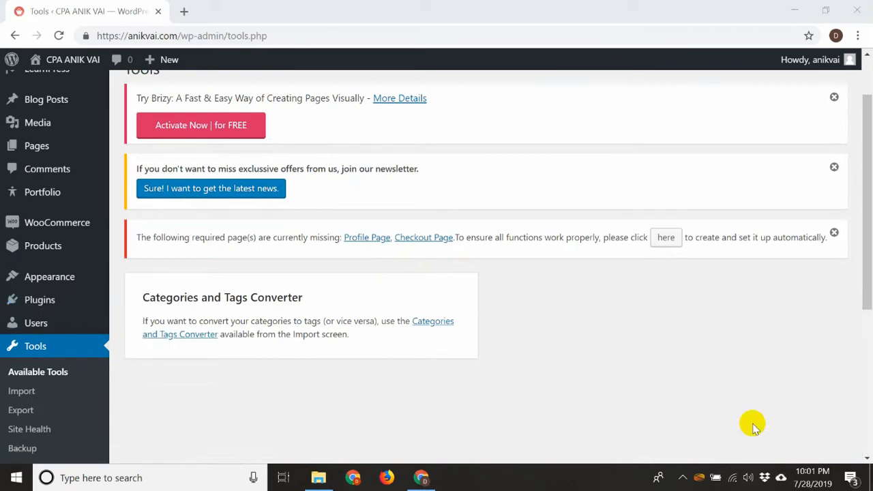
{"action": "mouse_move", "coordinate": [49, 286]}
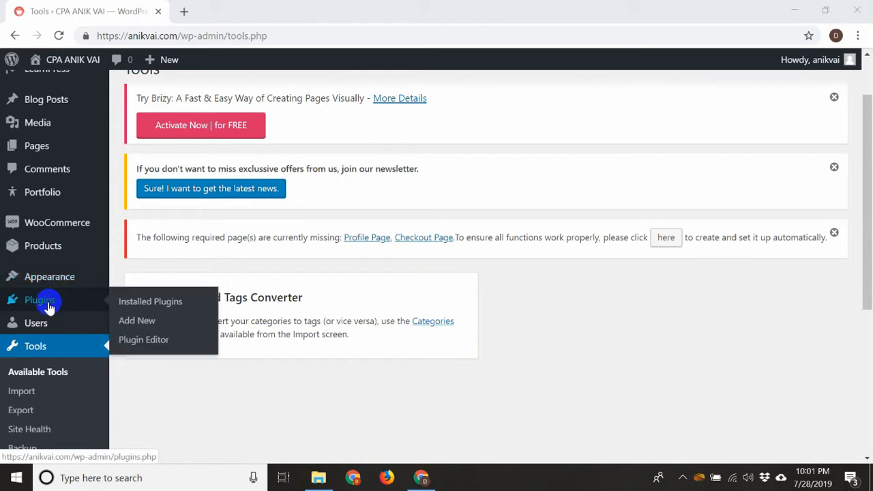
{"action": "left_click", "coordinate": [48, 307]}
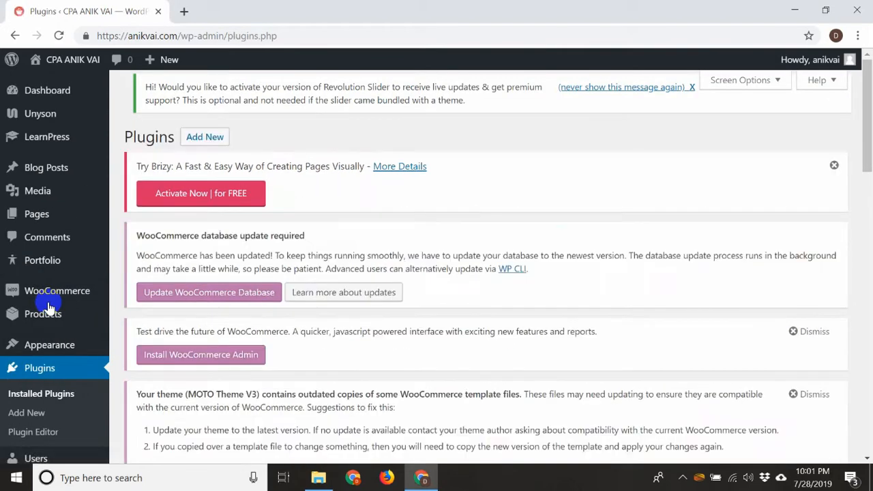
{"action": "mouse_move", "coordinate": [51, 313]}
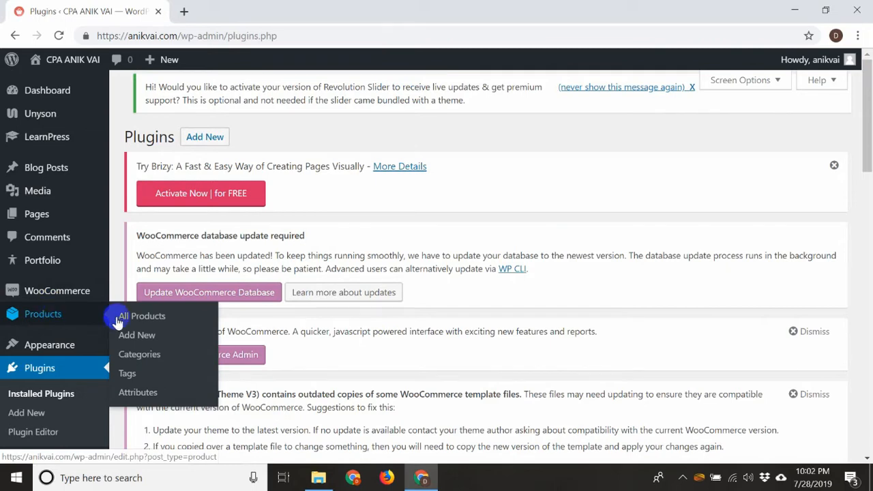
{"action": "scroll", "coordinate": [130, 320], "scroll_direction": "down", "scroll_amount": 1}
{"action": "scroll", "coordinate": [130, 319], "scroll_direction": "down", "scroll_amount": 2}
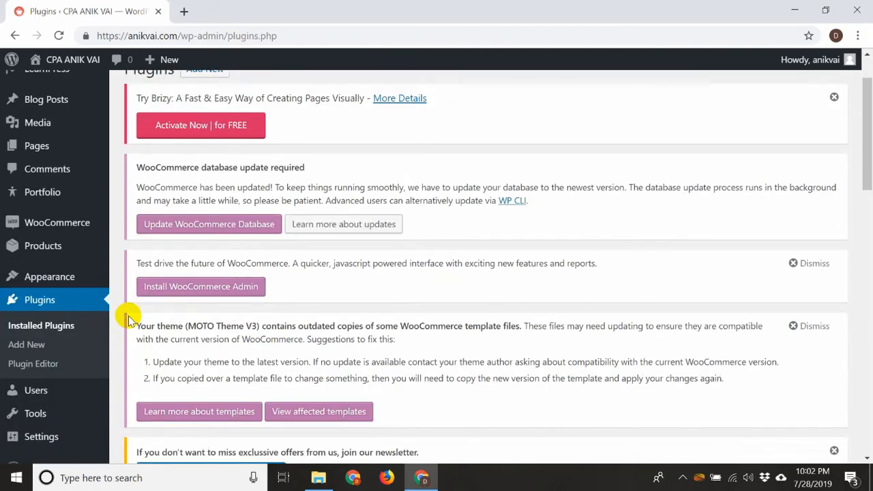
{"action": "scroll", "coordinate": [130, 320], "scroll_direction": "up", "scroll_amount": 3}
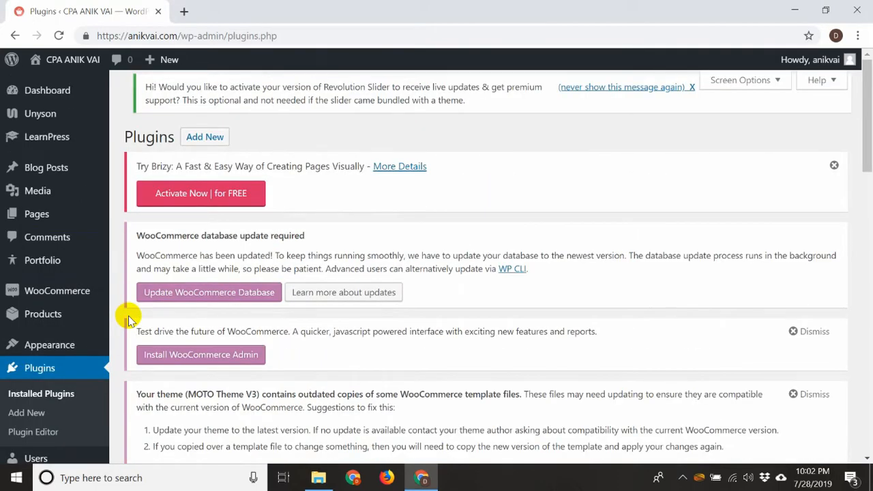
Search Google for "wp page builder" in a new browser tab
{"action": "left_click", "coordinate": [184, 11]}
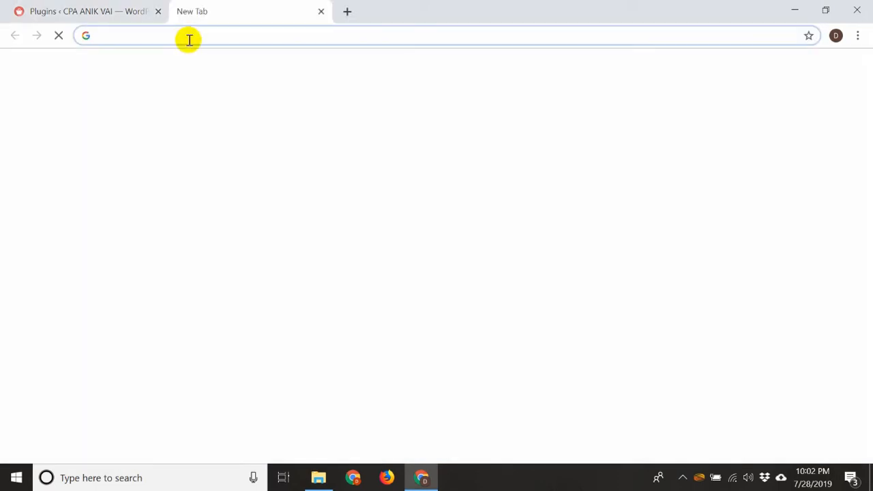
{"action": "type", "text": "w"}
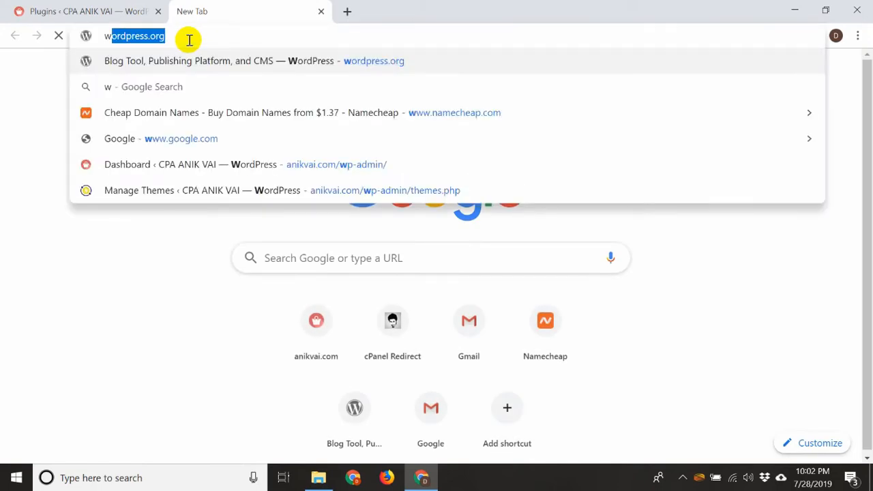
{"action": "type", "text": "p pa"}
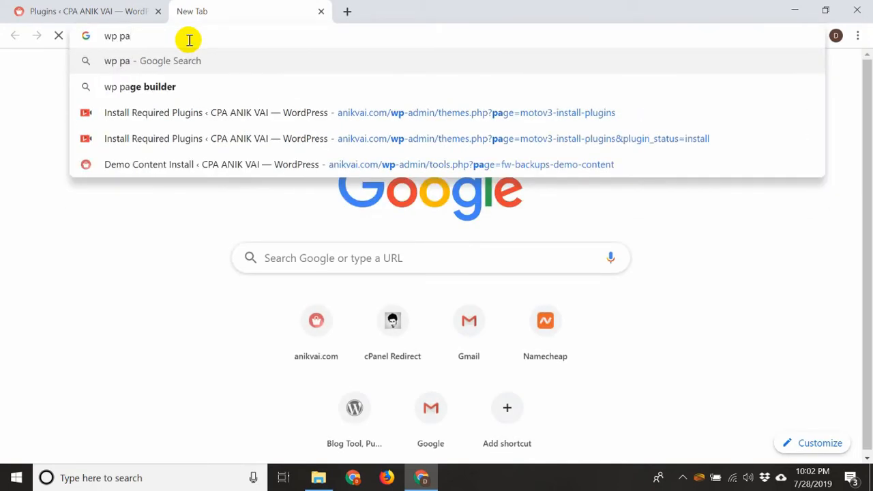
{"action": "type", "text": "ge b"}
{"action": "left_click", "coordinate": [156, 60]}
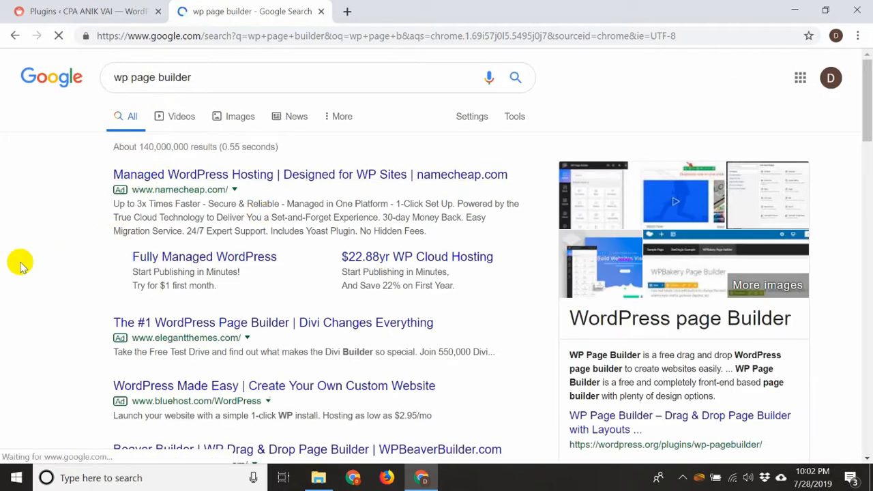
Look through the Google results for WordPress page builder plugins, including WPBakery Page Builder
{"action": "scroll", "coordinate": [21, 265], "scroll_direction": "down", "scroll_amount": 2}
{"action": "scroll", "coordinate": [10, 271], "scroll_direction": "down", "scroll_amount": 2}
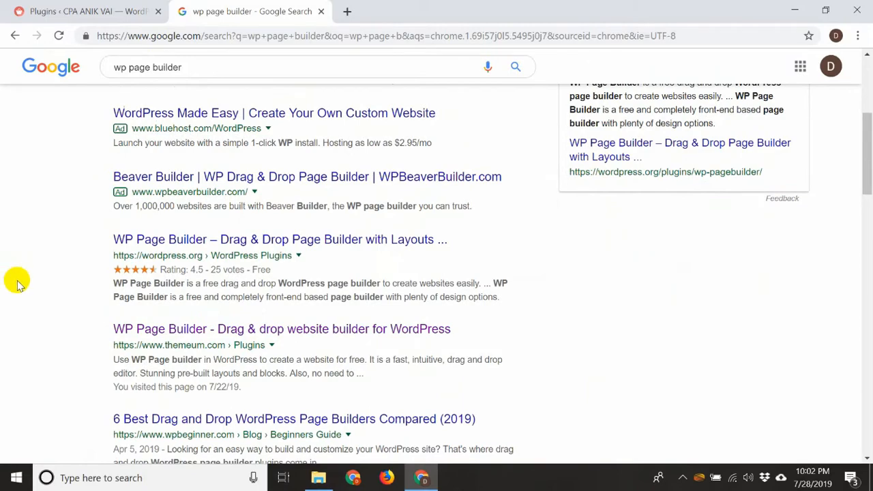
{"action": "scroll", "coordinate": [13, 276], "scroll_direction": "down", "scroll_amount": 3}
{"action": "scroll", "coordinate": [19, 285], "scroll_direction": "down", "scroll_amount": 5}
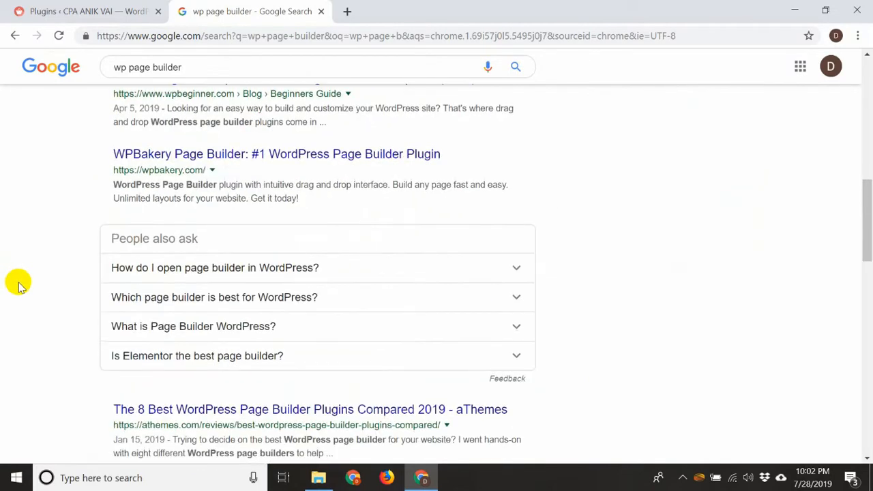
{"action": "scroll", "coordinate": [19, 286], "scroll_direction": "down", "scroll_amount": 3}
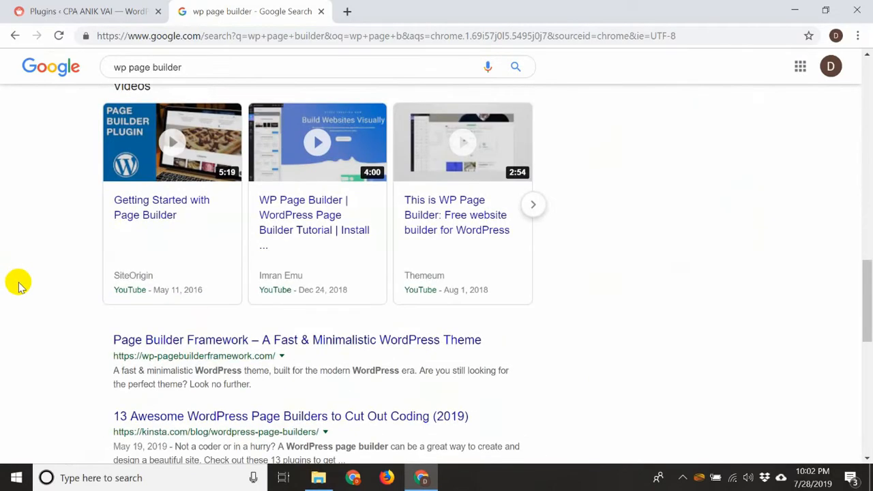
{"action": "scroll", "coordinate": [19, 285], "scroll_direction": "up", "scroll_amount": 10}
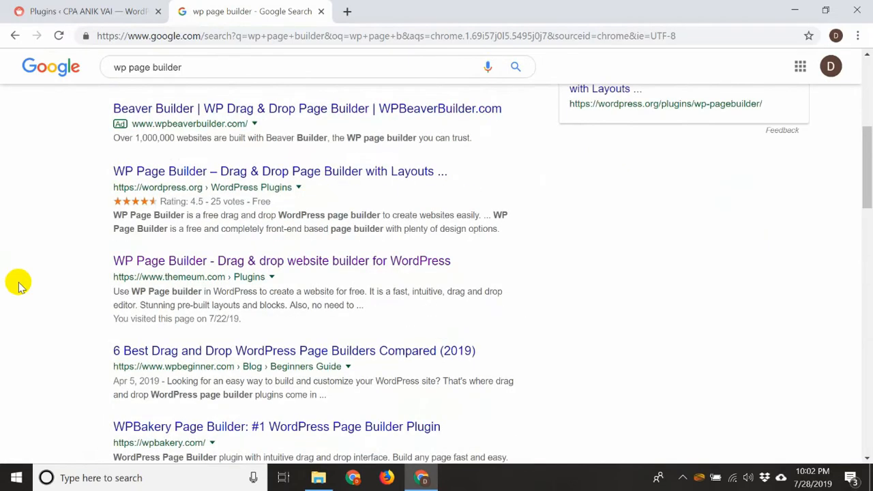
{"action": "scroll", "coordinate": [19, 285], "scroll_direction": "up", "scroll_amount": 2}
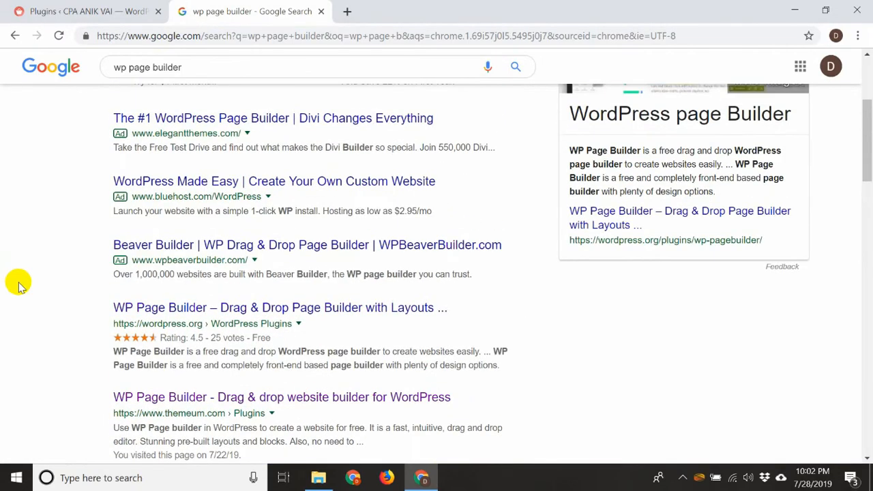
{"action": "scroll", "coordinate": [19, 285], "scroll_direction": "up", "scroll_amount": 2}
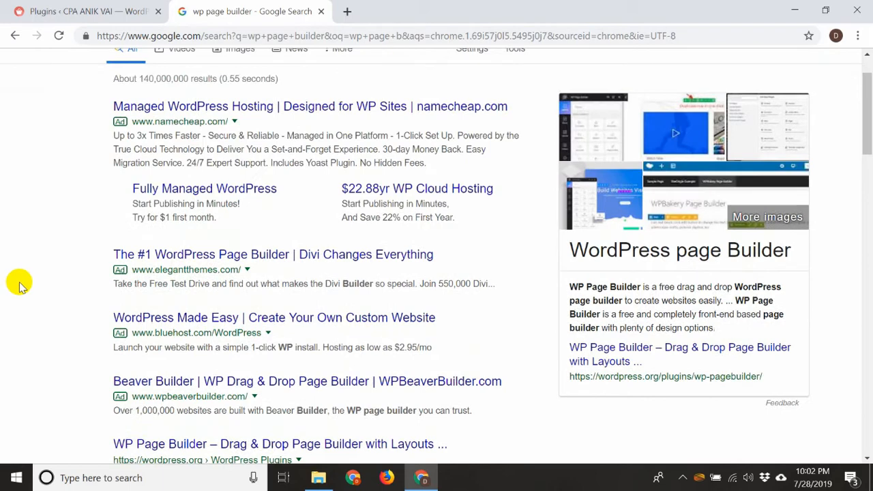
{"action": "scroll", "coordinate": [19, 286], "scroll_direction": "down", "scroll_amount": 1}
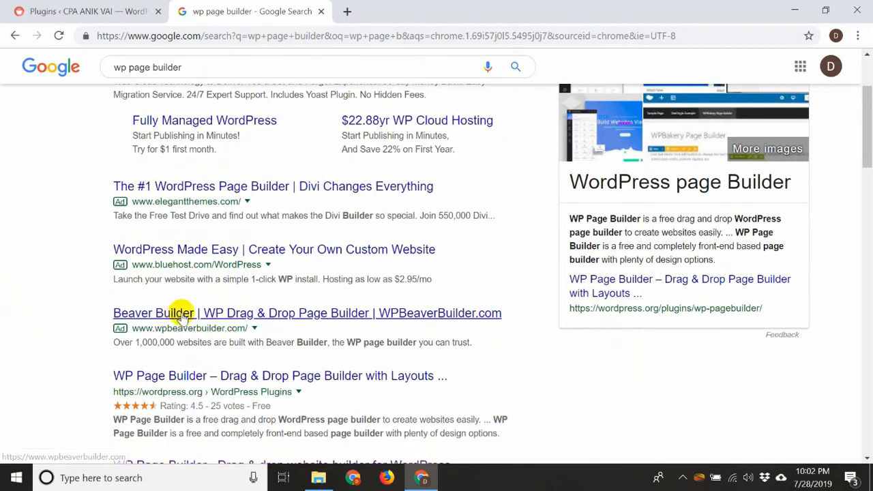
{"action": "scroll", "coordinate": [97, 312], "scroll_direction": "down", "scroll_amount": 3}
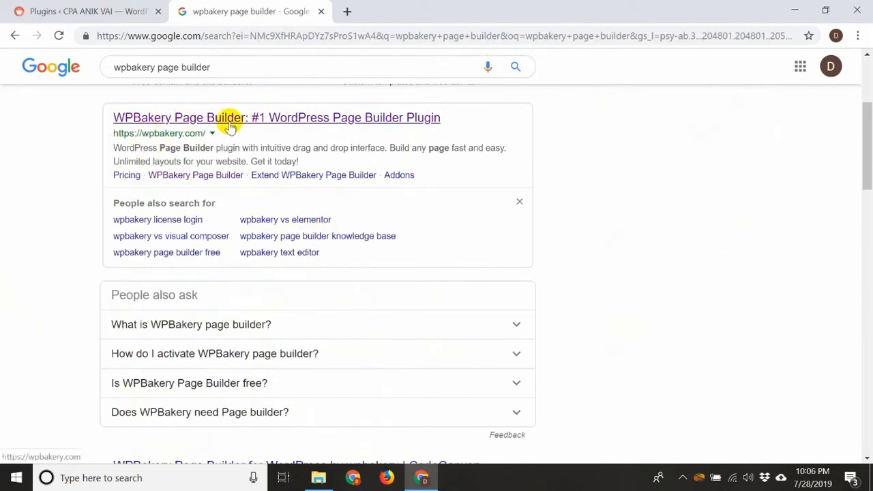
Open the WPBakery Page Builder website from the search results in a new tab and look over its homepage
{"action": "middle_click", "coordinate": [230, 127]}
{"action": "left_click", "coordinate": [411, 8]}
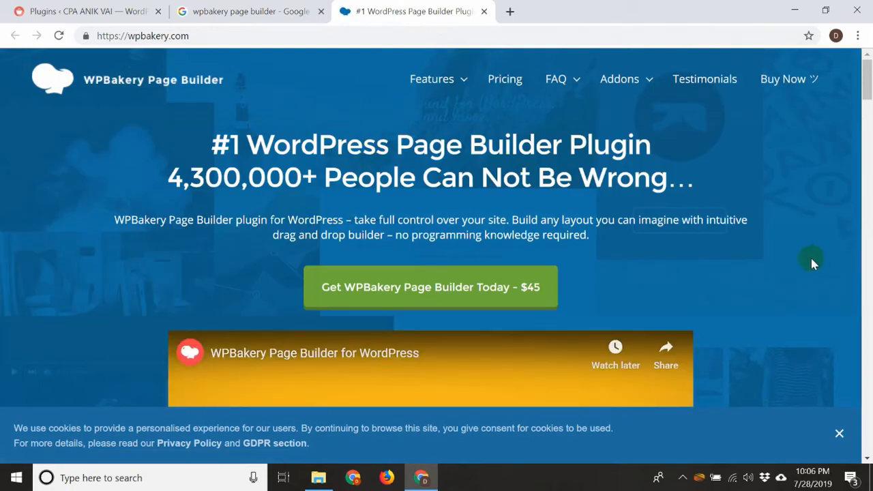
{"action": "scroll", "coordinate": [532, 297], "scroll_direction": "down", "scroll_amount": 4}
{"action": "scroll", "coordinate": [552, 300], "scroll_direction": "up", "scroll_amount": 4}
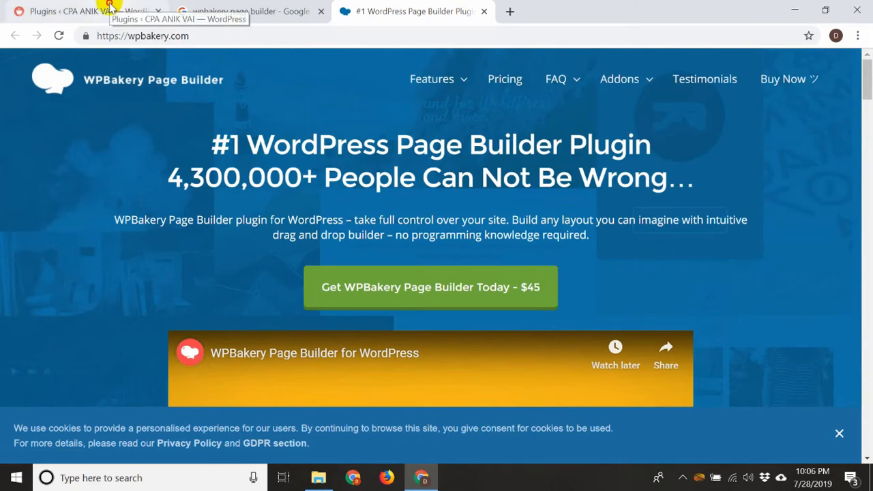
Return to the WordPress plugins list and open the page for adding new plugins
{"action": "left_click", "coordinate": [109, 7]}
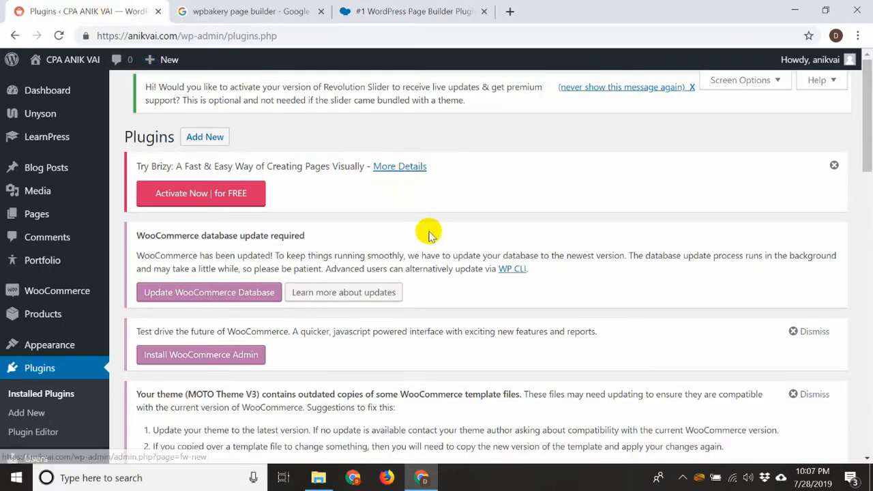
{"action": "scroll", "coordinate": [427, 234], "scroll_direction": "down", "scroll_amount": 1}
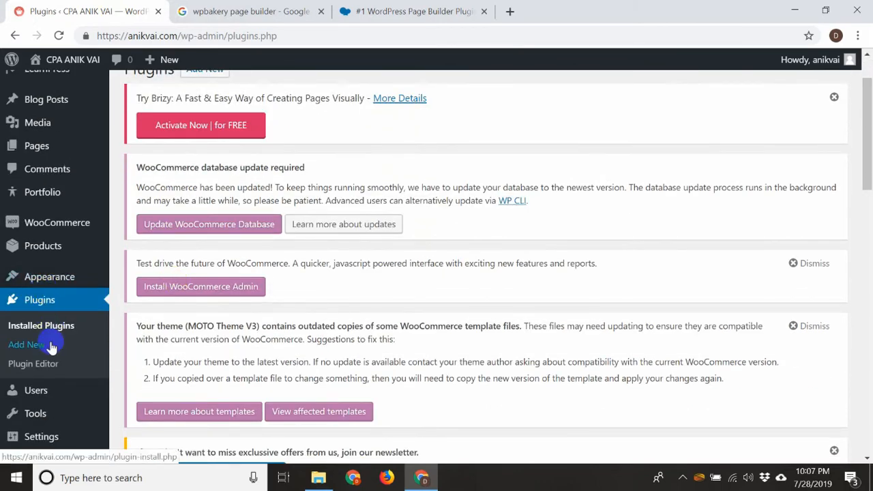
{"action": "scroll", "coordinate": [50, 326], "scroll_direction": "up", "scroll_amount": 1}
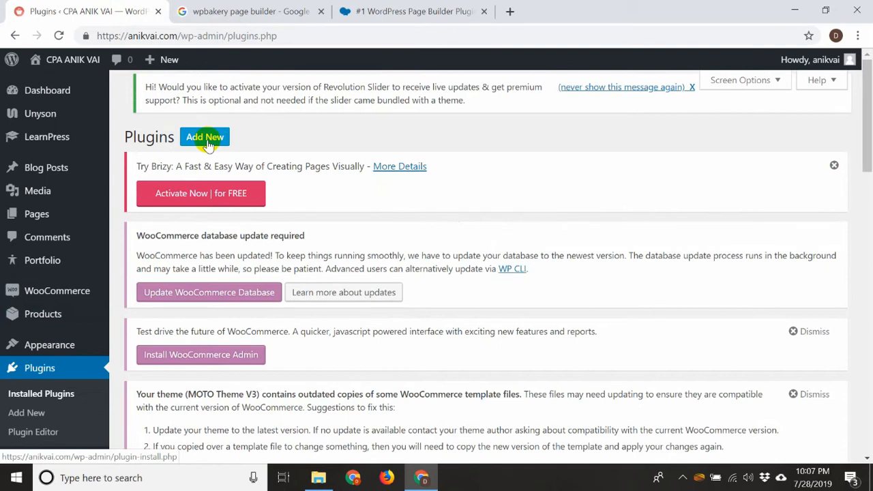
{"action": "left_click", "coordinate": [207, 145]}
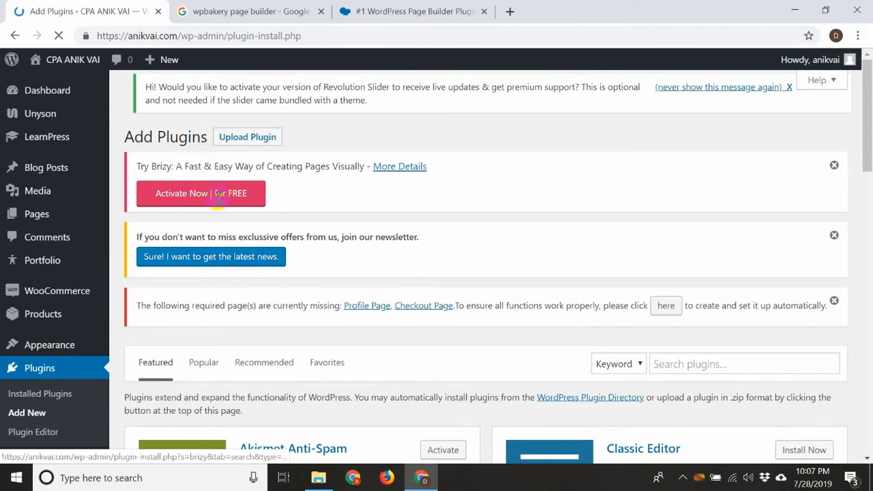
{"action": "scroll", "coordinate": [425, 364], "scroll_direction": "down", "scroll_amount": 3}
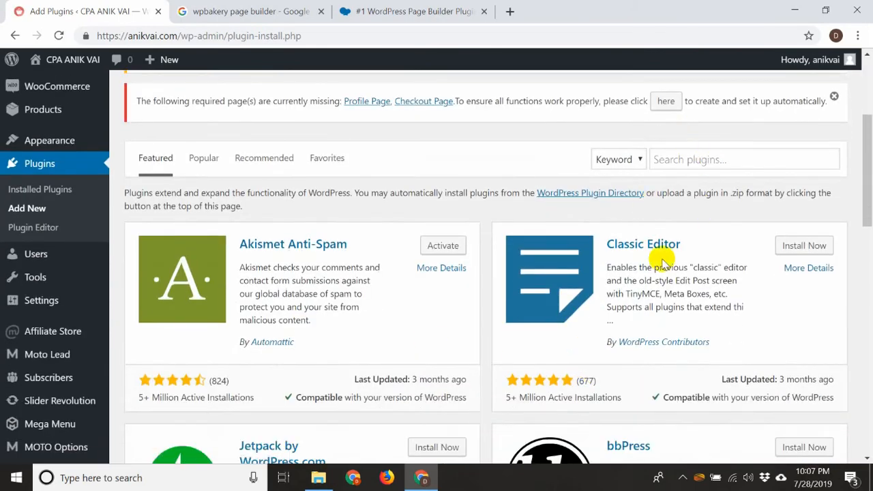
{"action": "scroll", "coordinate": [398, 269], "scroll_direction": "up", "scroll_amount": 3}
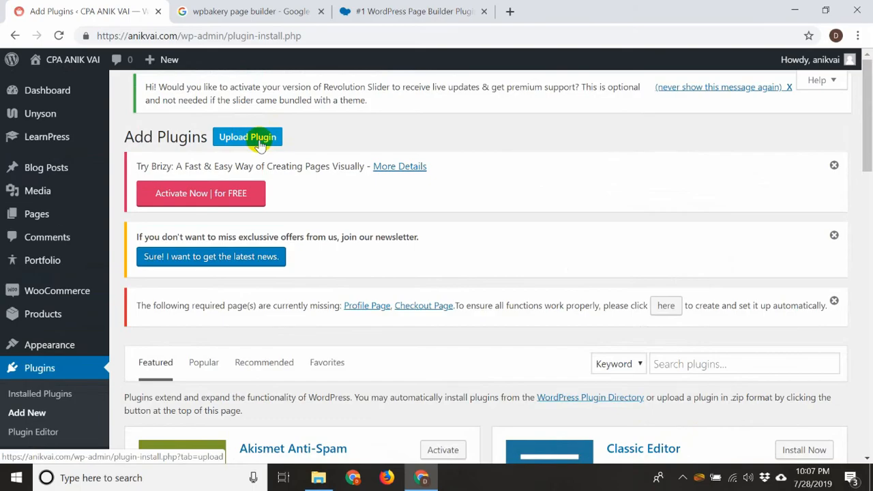
Move Page bilder.zip to a free spot on the desktop away from the other icons, then return to the browser
{"action": "left_click", "coordinate": [796, 9]}
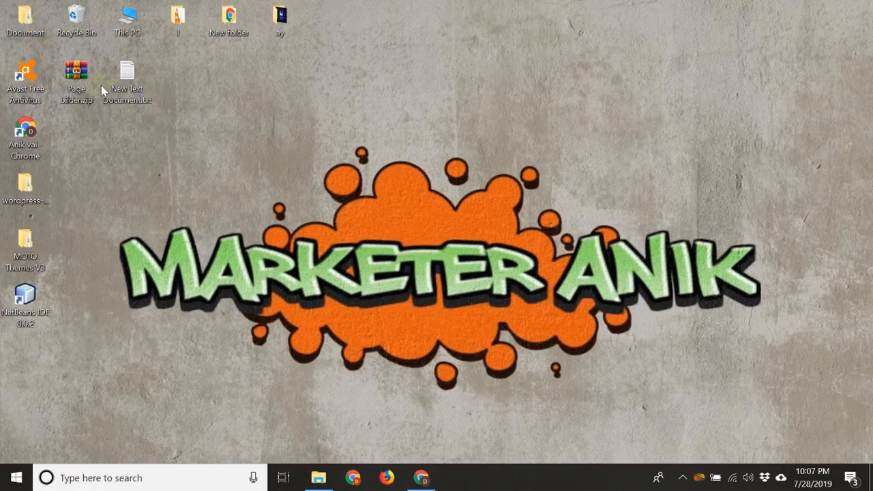
{"action": "left_click_drag", "start_coordinate": [101, 88], "coordinate": [80, 368]}
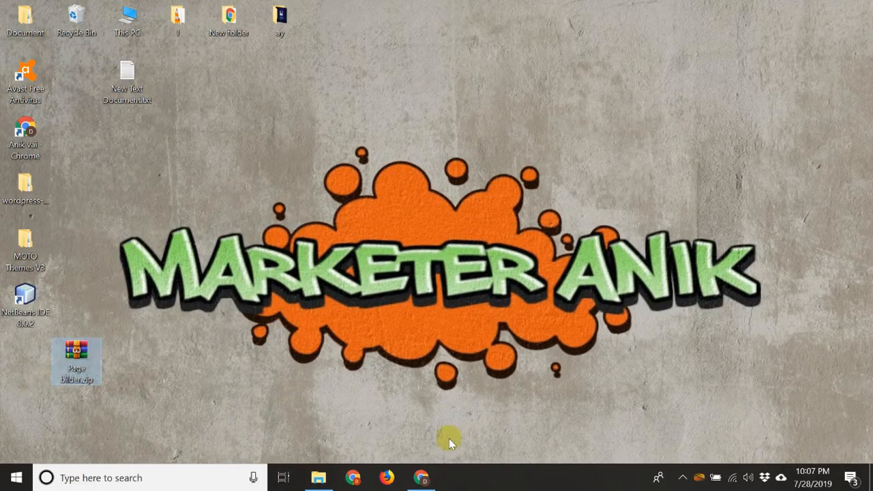
{"action": "left_click", "coordinate": [421, 477]}
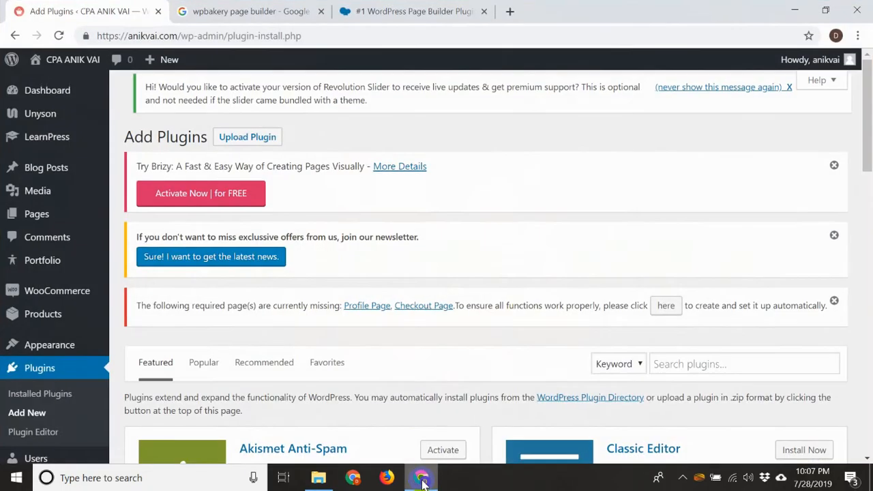
Open the plugin upload form and choose Page bilder.zip from the Desktop folder as the file to upload
{"action": "left_click", "coordinate": [259, 139]}
{"action": "scroll", "coordinate": [566, 264], "scroll_direction": "down", "scroll_amount": 2}
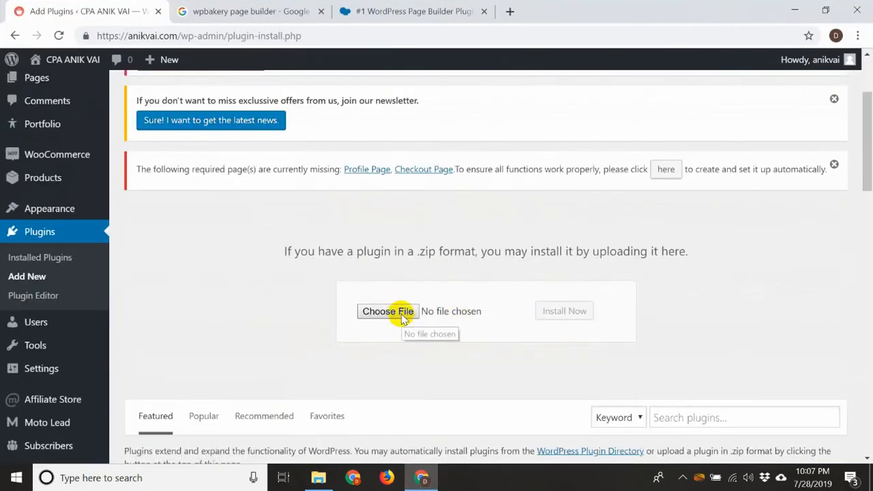
{"action": "left_click", "coordinate": [388, 312]}
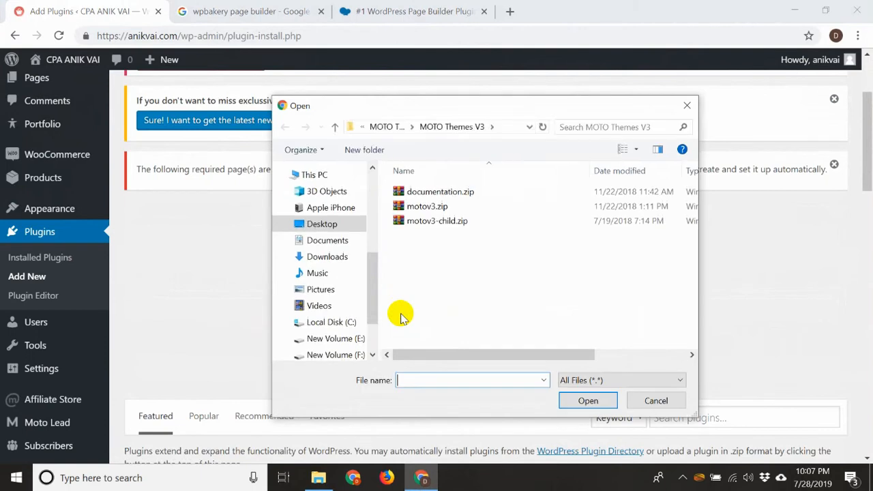
{"action": "left_click", "coordinate": [326, 224]}
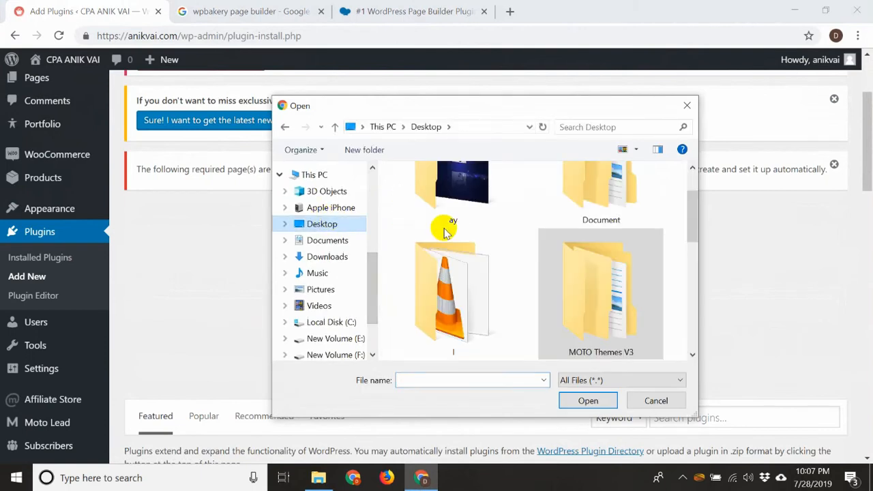
{"action": "scroll", "coordinate": [477, 246], "scroll_direction": "down", "scroll_amount": 5}
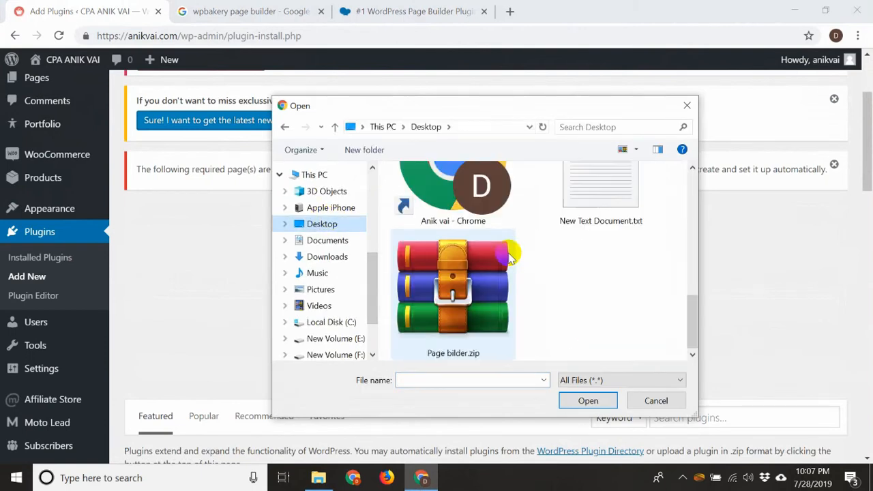
{"action": "left_click", "coordinate": [462, 298]}
{"action": "left_click", "coordinate": [588, 401]}
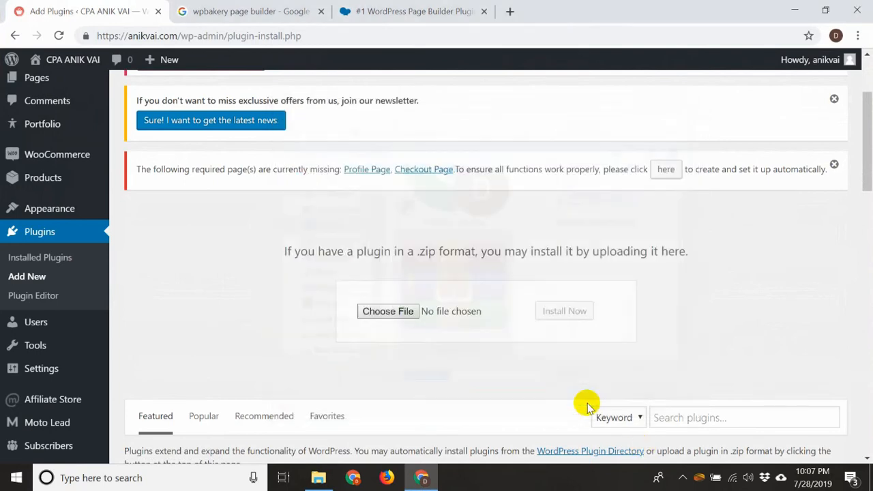
Install the plugin from the chosen zip file and activate it
{"action": "left_click", "coordinate": [566, 316]}
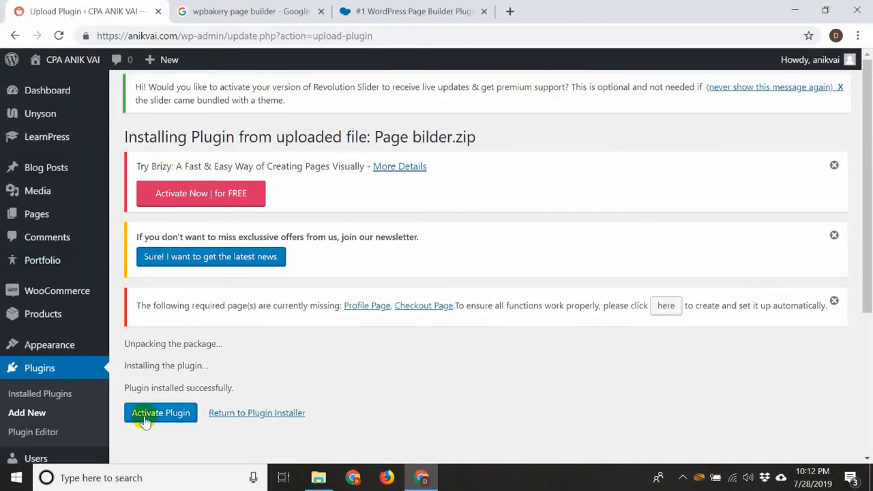
{"action": "left_click_drag", "start_coordinate": [138, 387], "coordinate": [245, 388]}
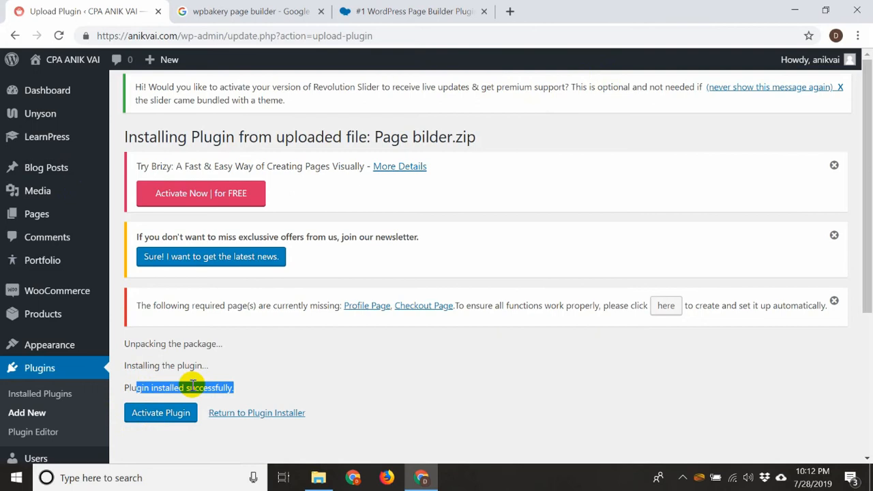
{"action": "left_click", "coordinate": [161, 416]}
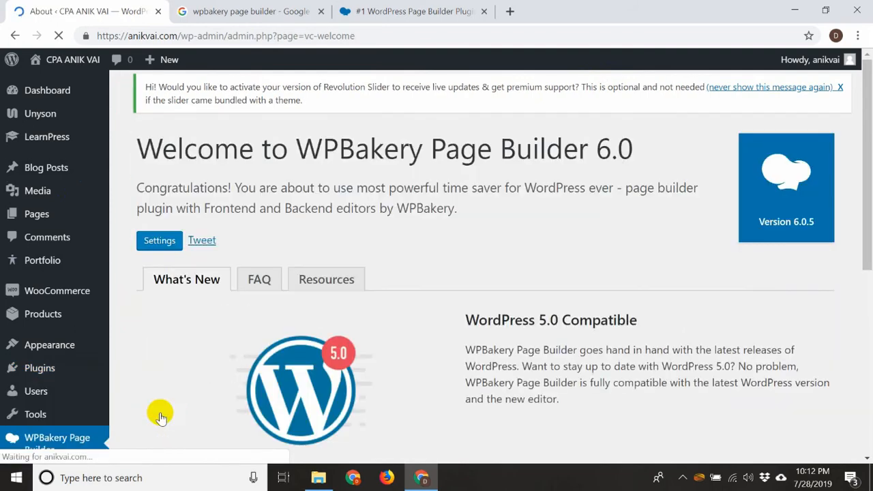
Open the Product License page of WPBakery Page Builder and check the plugin's license status
{"action": "scroll", "coordinate": [123, 399], "scroll_direction": "down", "scroll_amount": 2}
{"action": "scroll", "coordinate": [123, 399], "scroll_direction": "down", "scroll_amount": 1}
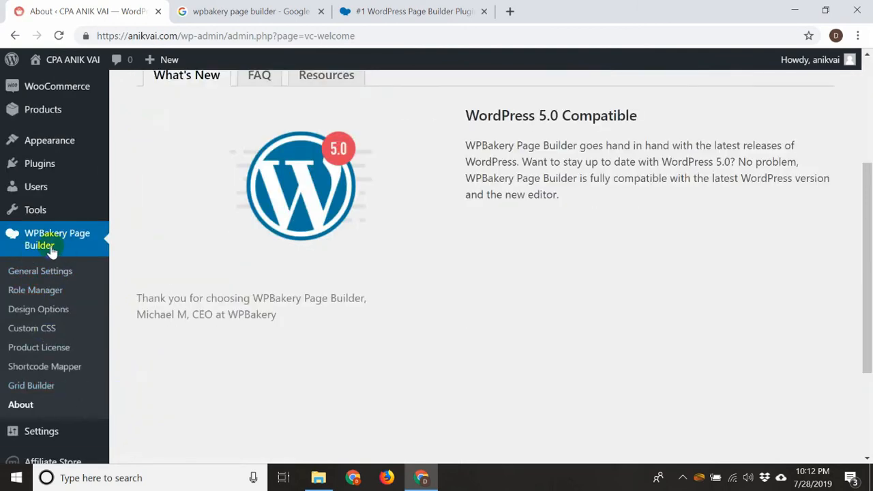
{"action": "left_click", "coordinate": [35, 386]}
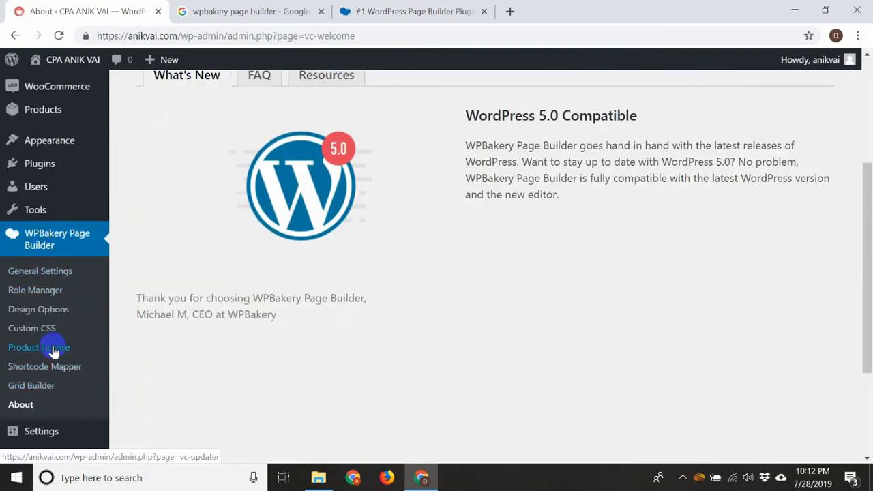
{"action": "left_click", "coordinate": [45, 351]}
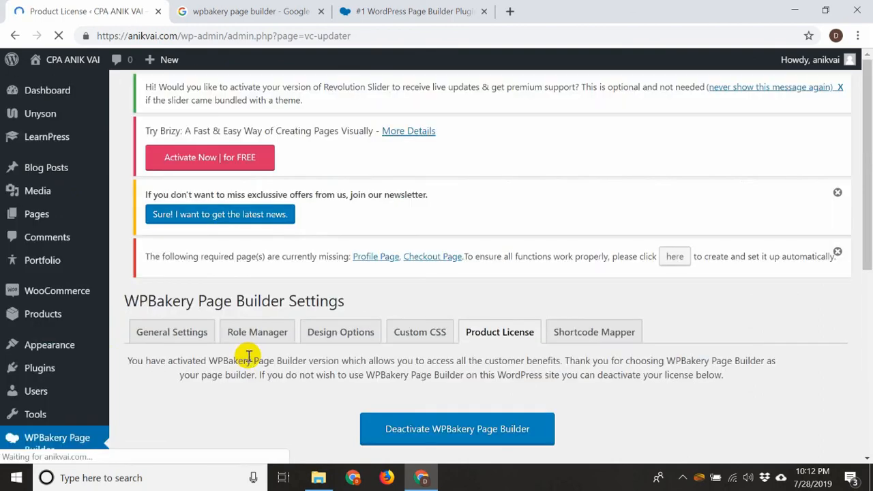
{"action": "scroll", "coordinate": [354, 382], "scroll_direction": "down", "scroll_amount": 2}
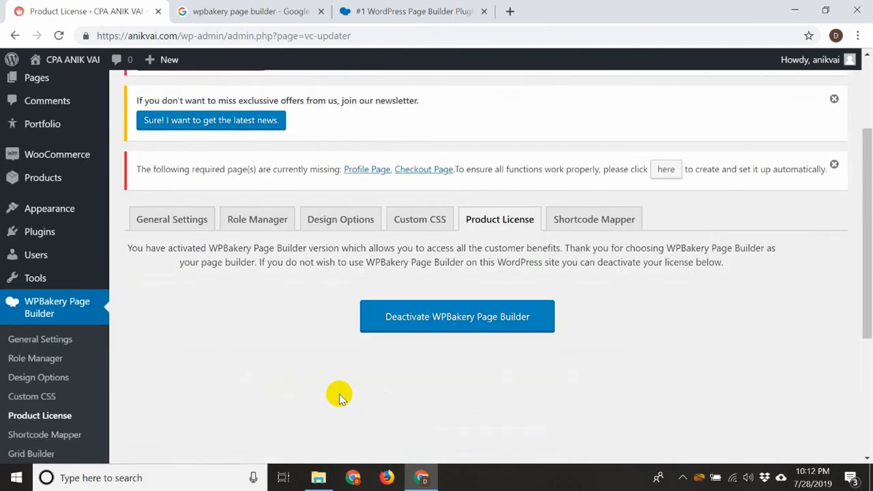
{"action": "scroll", "coordinate": [339, 386], "scroll_direction": "up", "scroll_amount": 2}
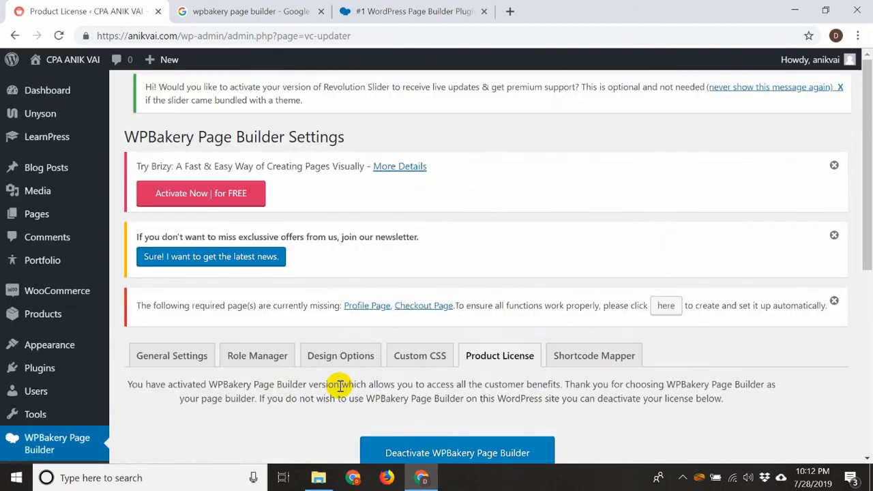